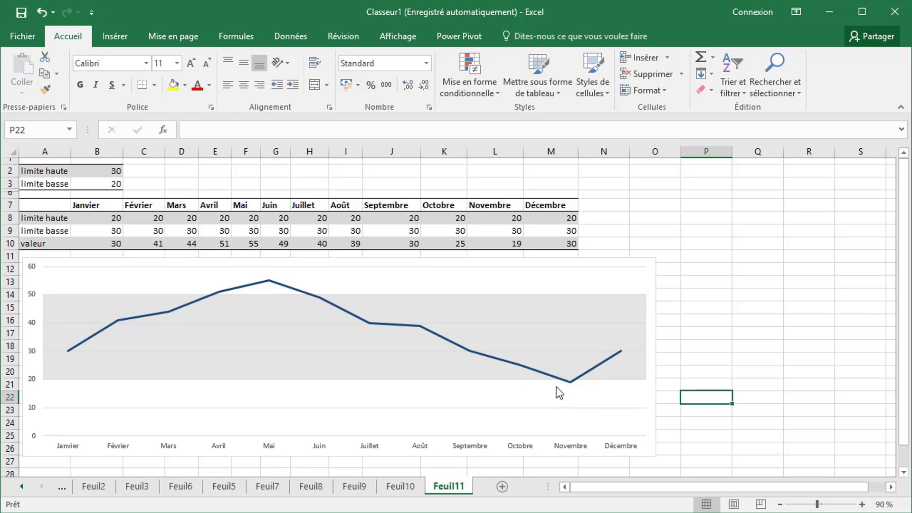
# Step: Enter 20 as the limite basse in cell B2 and 30 as the limite haute in cell B1
pyautogui.moveTo(574, 389)
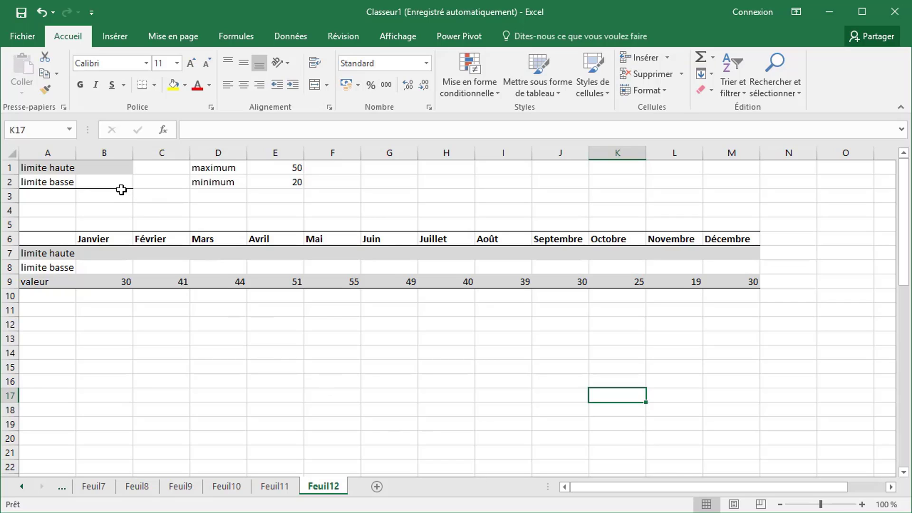
pyautogui.click(115, 183)
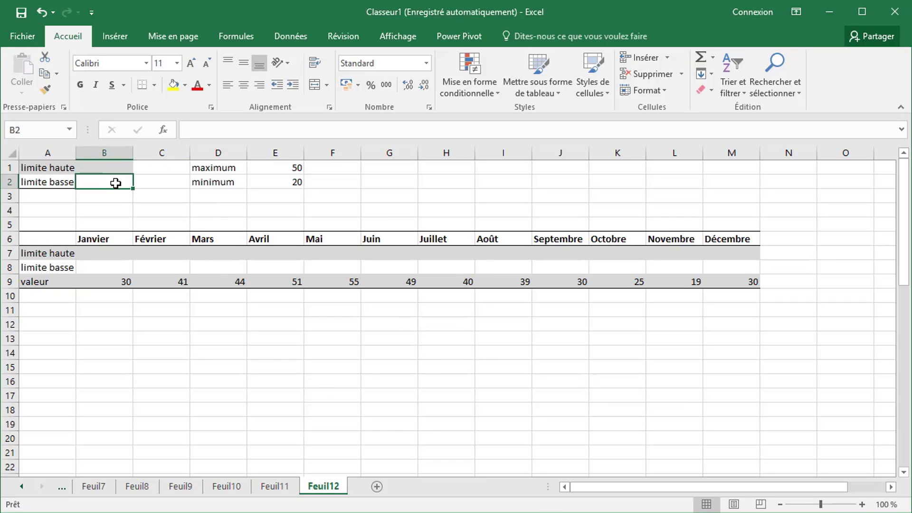
pyautogui.write('20')
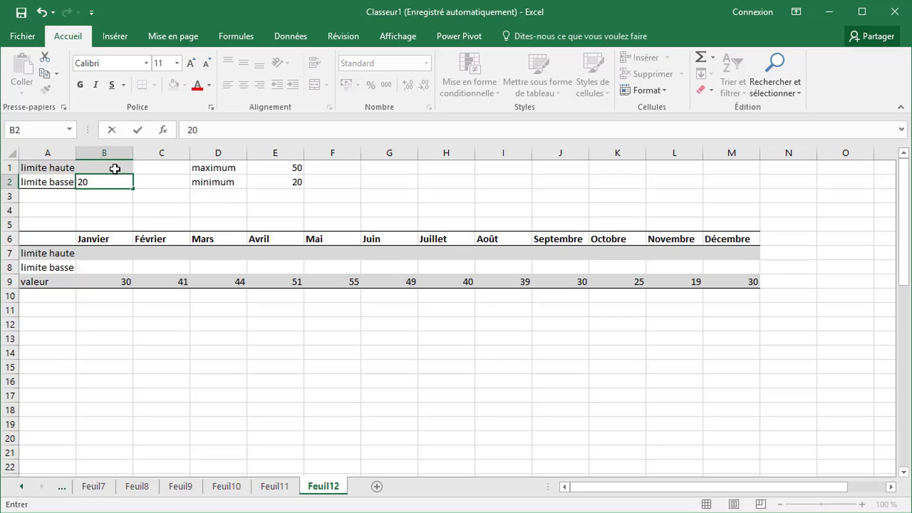
pyautogui.click(112, 166)
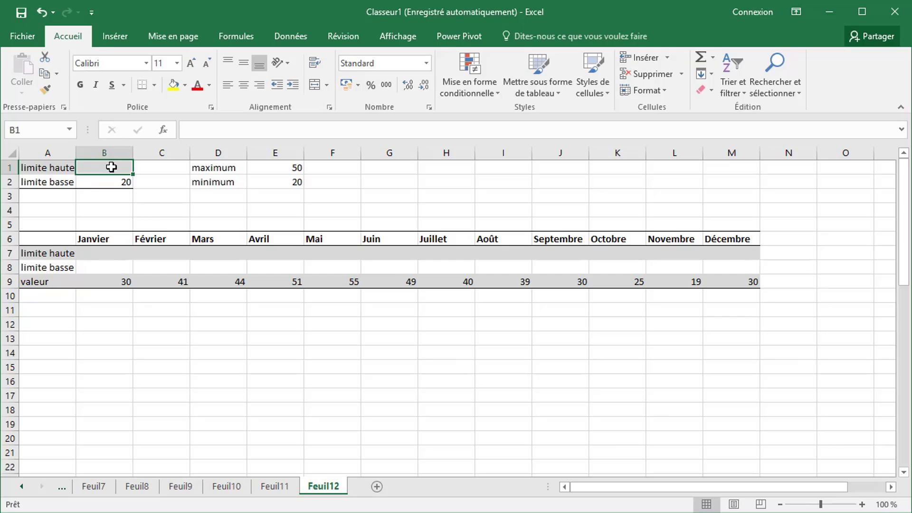
pyautogui.write('30')
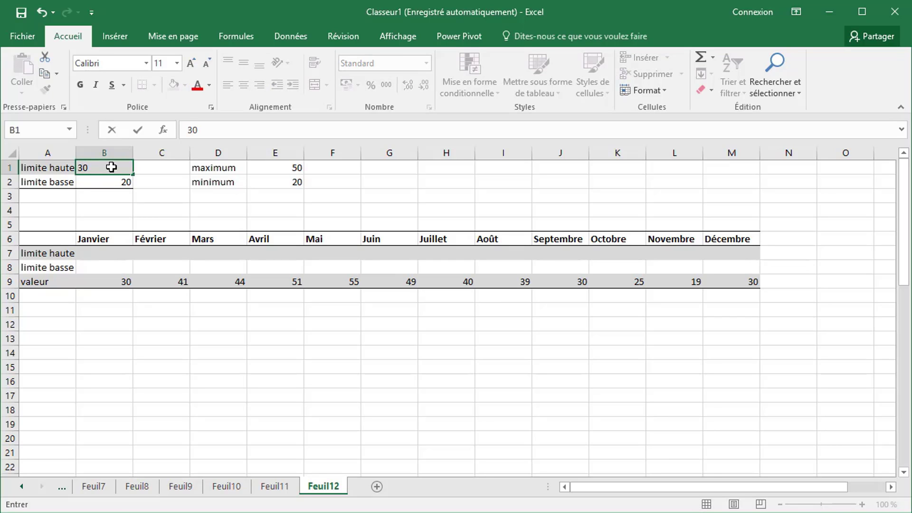
pyautogui.press('Return')
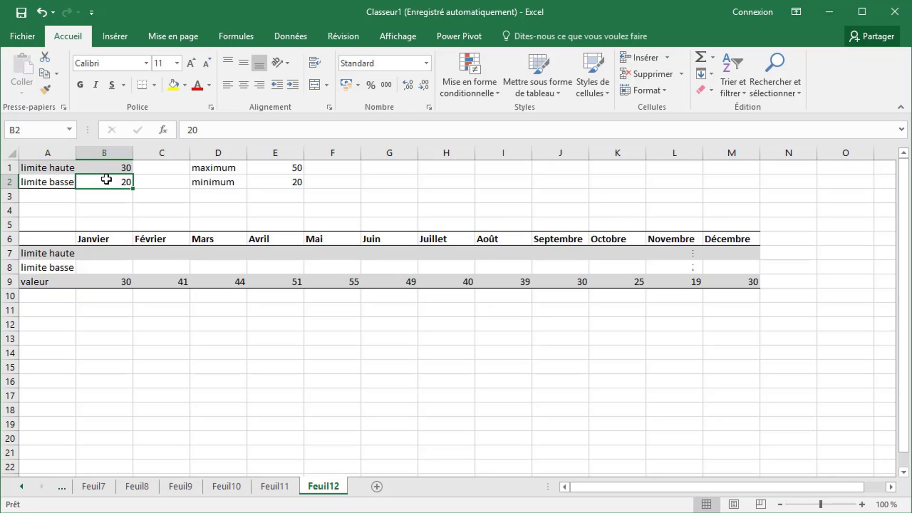
# Step: Enter the absolute reference =$B$1 as the January limite haute in cell B7
pyautogui.press('Down')
pyautogui.press('Down')
pyautogui.press('Down')
pyautogui.press('Down')
pyautogui.press('Down')
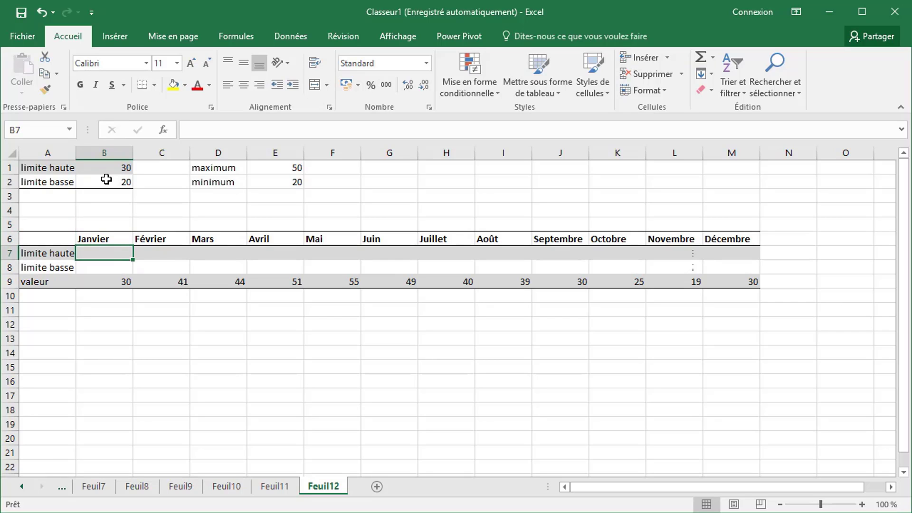
pyautogui.write('=')
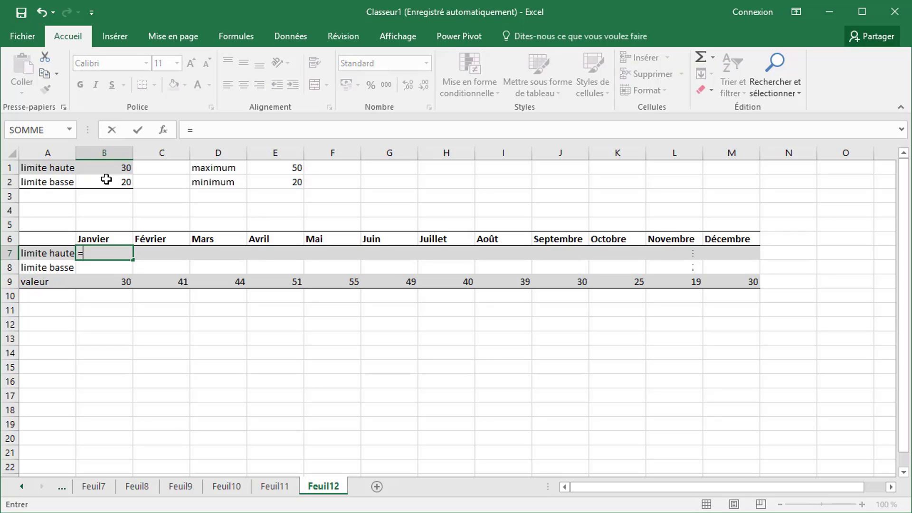
pyautogui.click(112, 169)
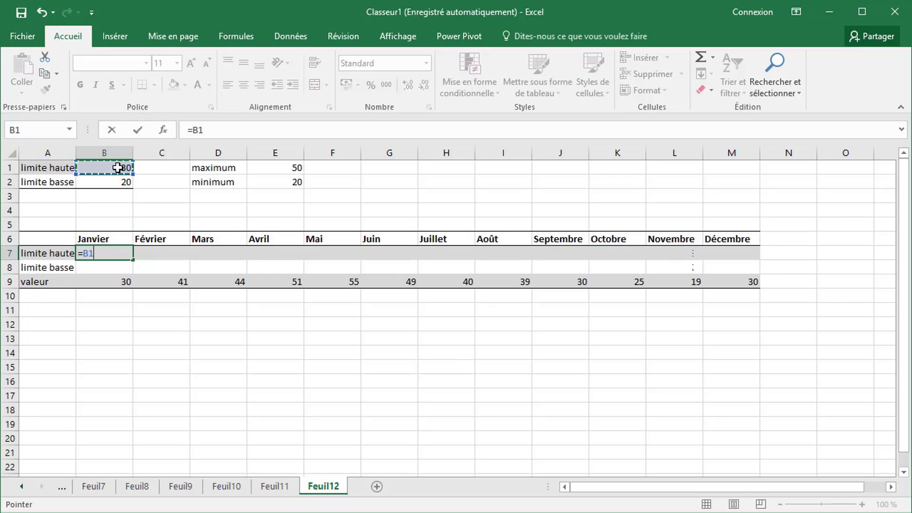
pyautogui.click(198, 129)
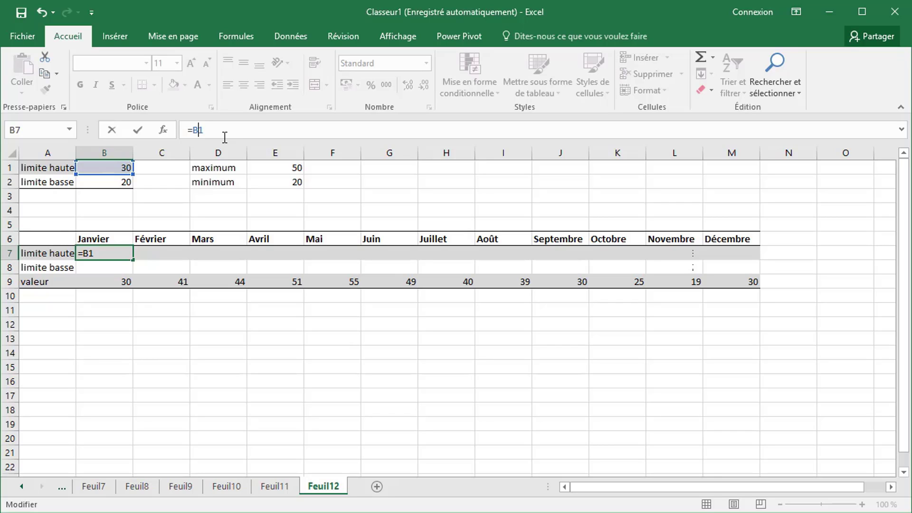
pyautogui.press('F4')
pyautogui.press('Return')
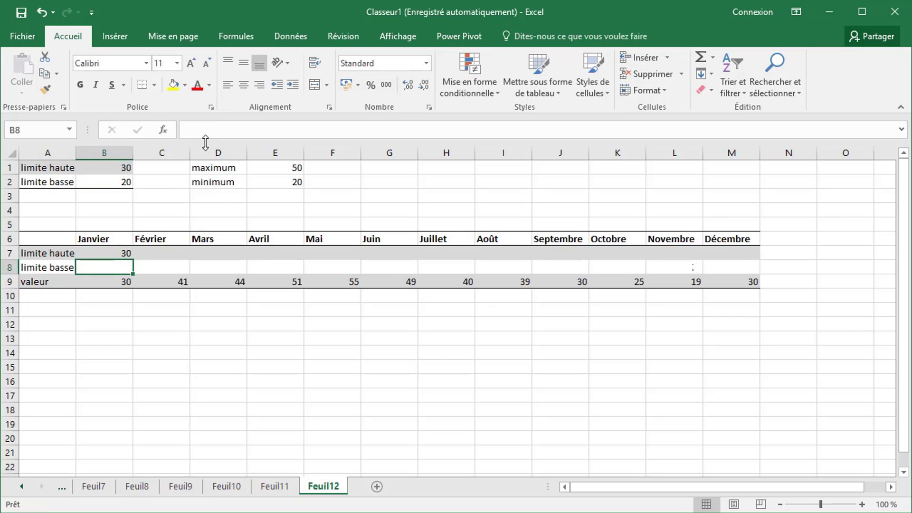
# Step: Copy the January limite haute formula from B7 and paste it as formulas into C7:M7, February through December
pyautogui.click(112, 252)
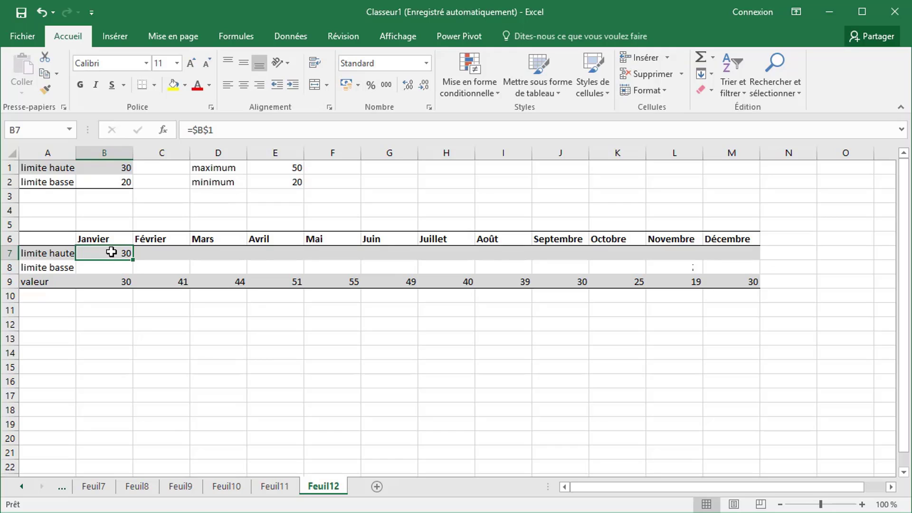
pyautogui.rightClick(112, 251)
pyautogui.click(147, 279)
pyautogui.click(151, 254)
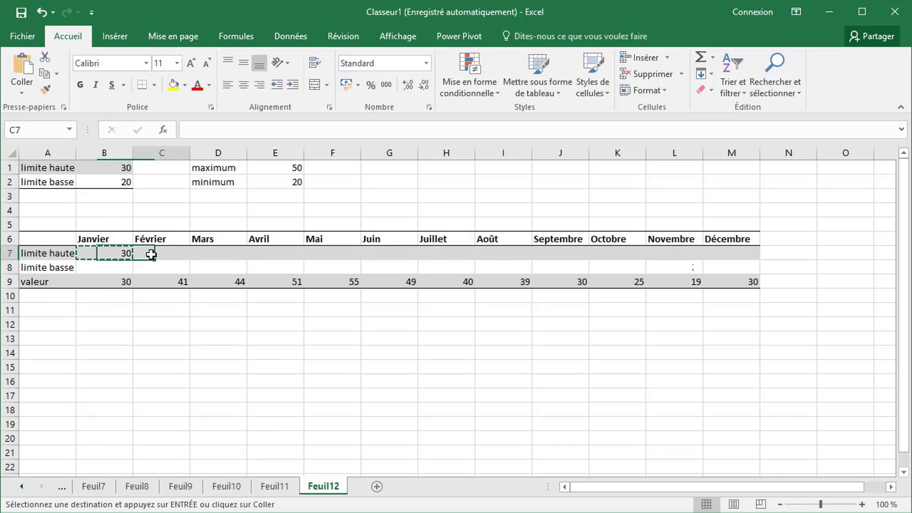
pyautogui.moveTo(151, 254); pyautogui.dragTo(718, 250)
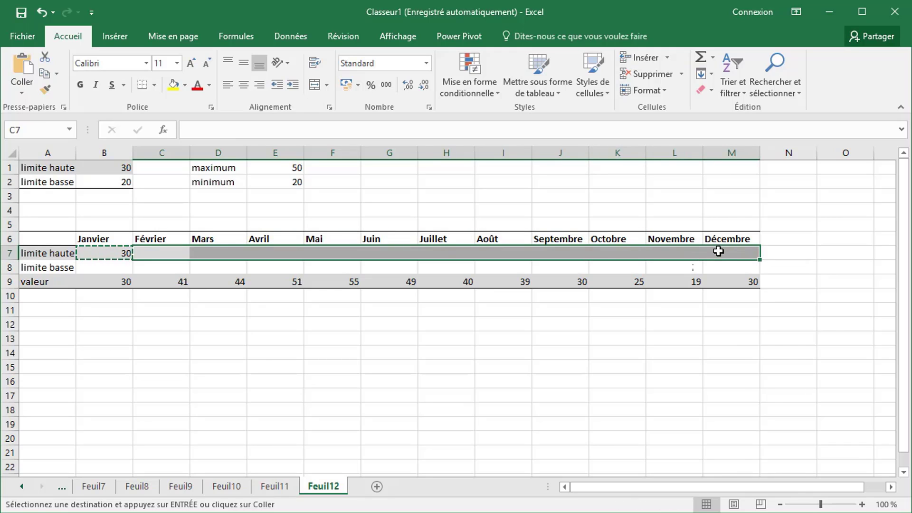
pyautogui.rightClick(718, 251)
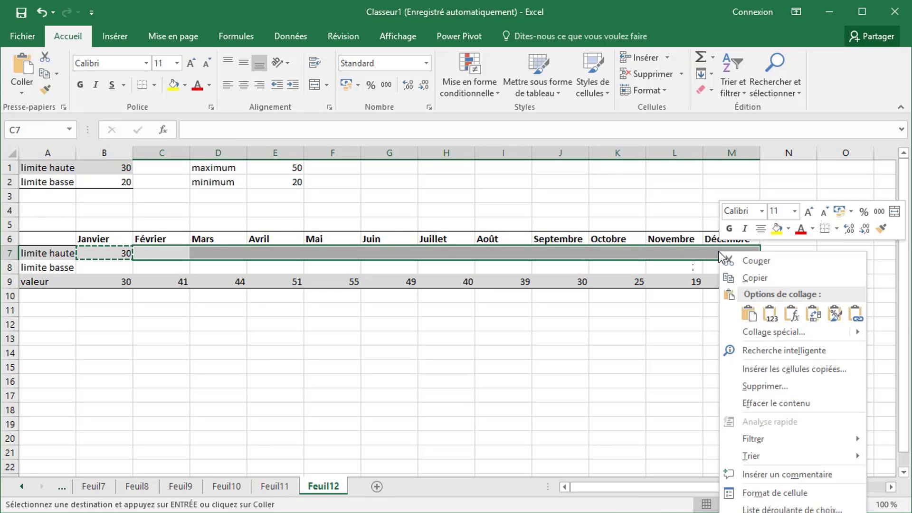
pyautogui.click(790, 316)
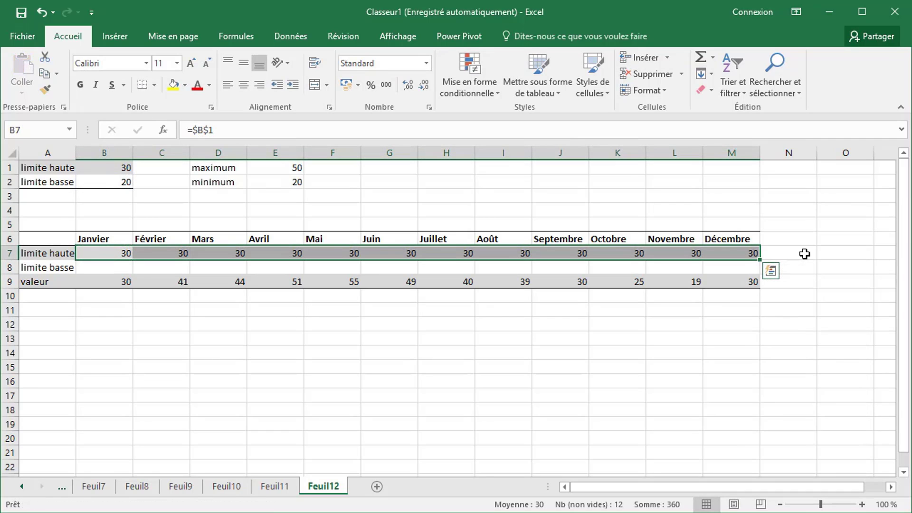
# Step: Enter the absolute reference =$B$2 as the January limite basse in cell B8
pyautogui.click(110, 265)
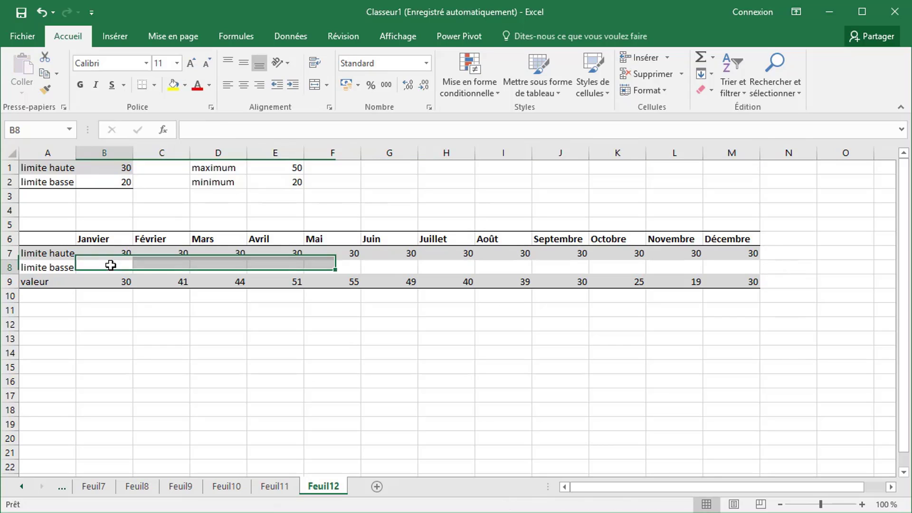
pyautogui.write('=')
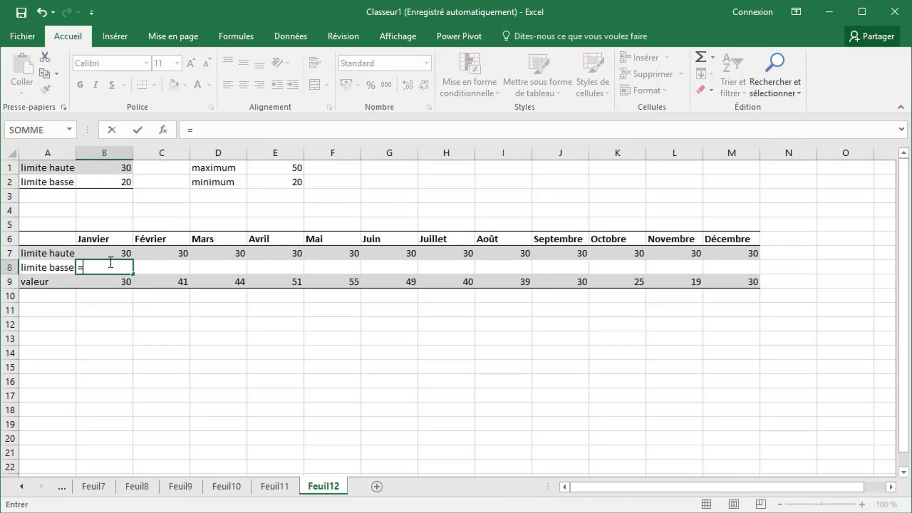
pyautogui.click(117, 182)
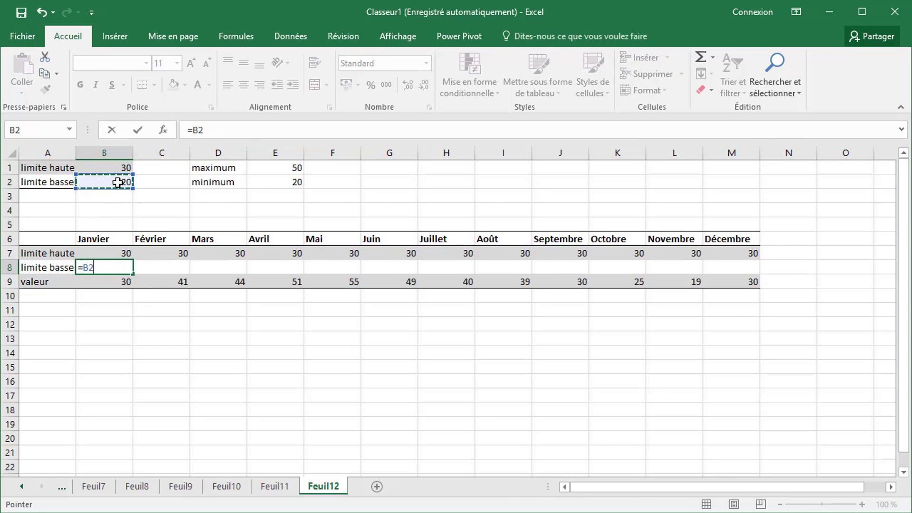
pyautogui.click(196, 130)
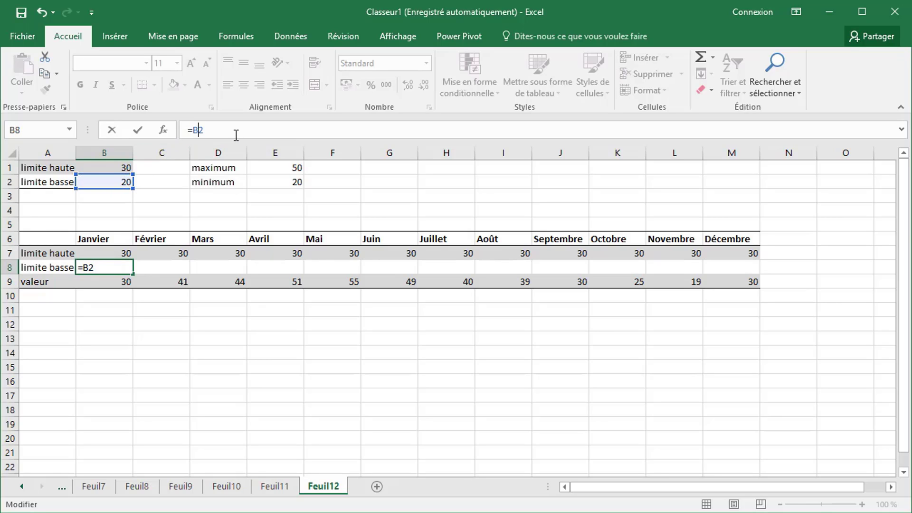
pyautogui.press('F4')
pyautogui.press('Return')
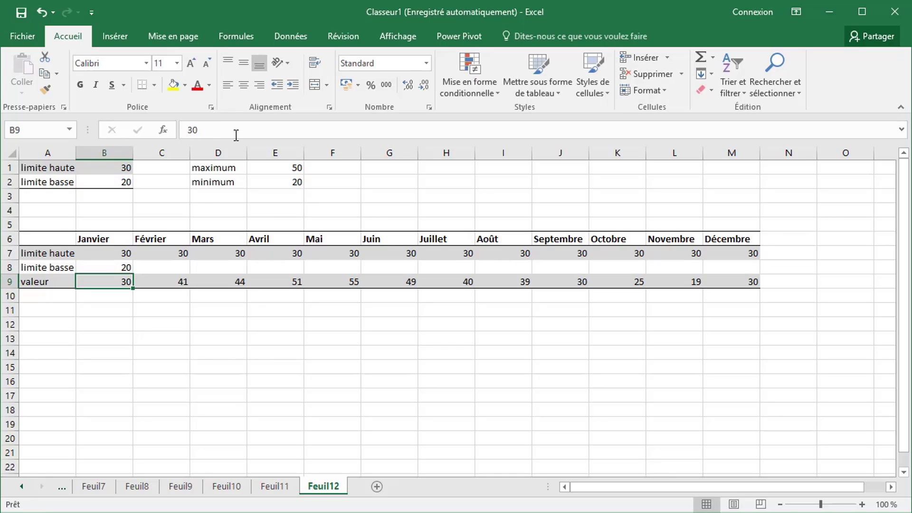
# Step: Copy the January limite basse formula from B8 and paste it as formulas into C8:M8
pyautogui.click(108, 266)
pyautogui.rightClick(110, 268)
pyautogui.click(128, 294)
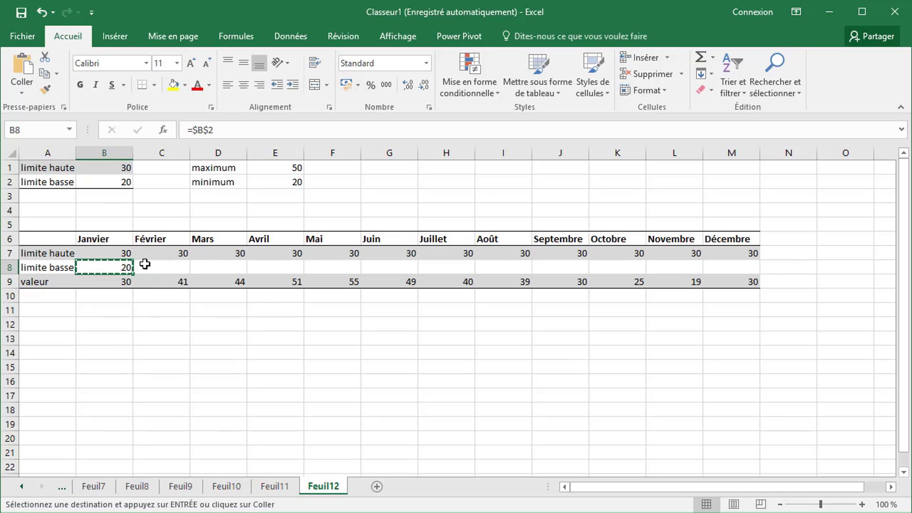
pyautogui.moveTo(161, 266); pyautogui.dragTo(716, 266)
pyautogui.rightClick(716, 266)
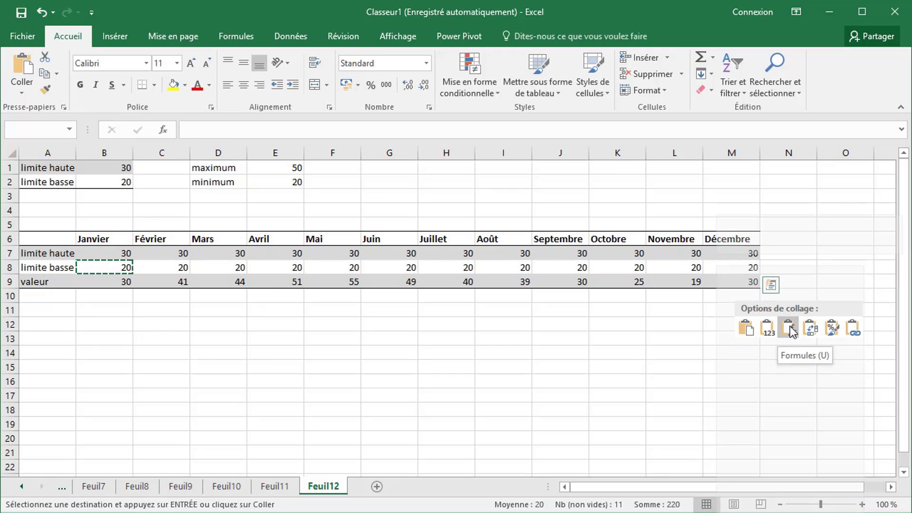
pyautogui.click(790, 328)
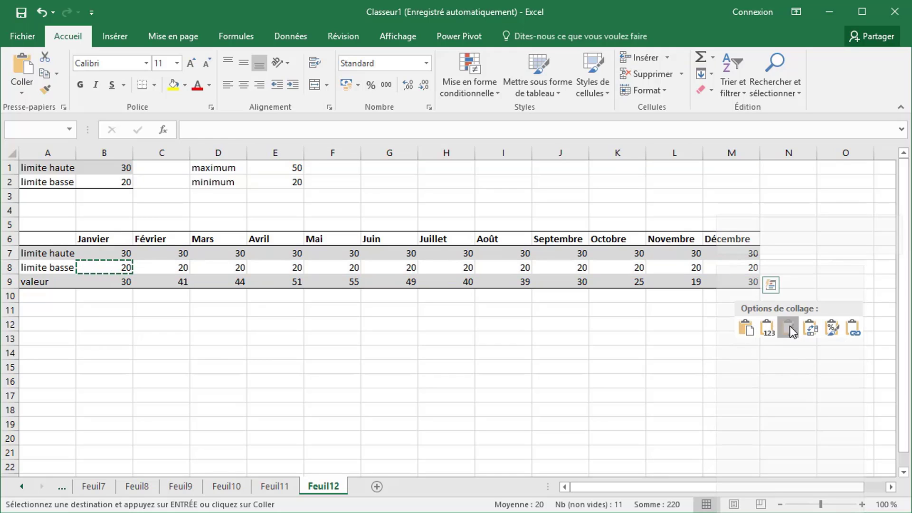
pyautogui.click(519, 371)
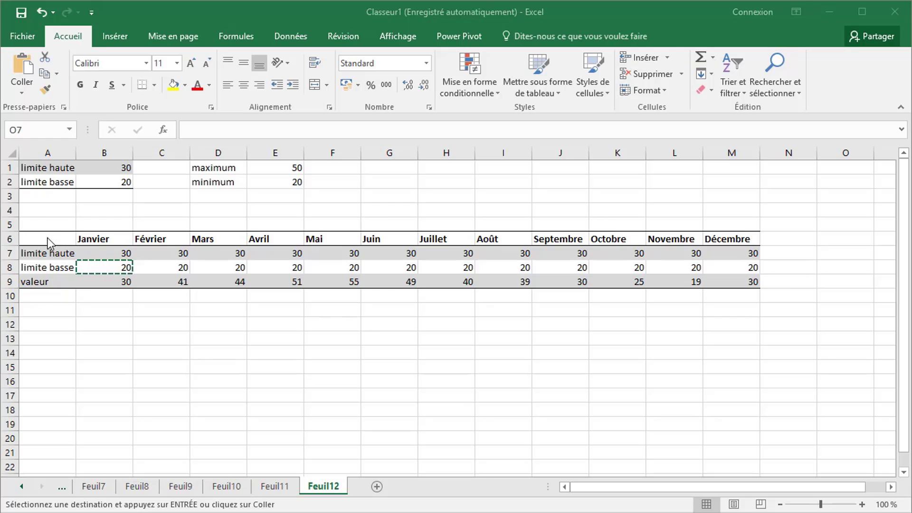
# Step: Insert the recommended line chart (Trait) from the monthly data table A6:M9
pyautogui.moveTo(47, 239); pyautogui.dragTo(729, 284)
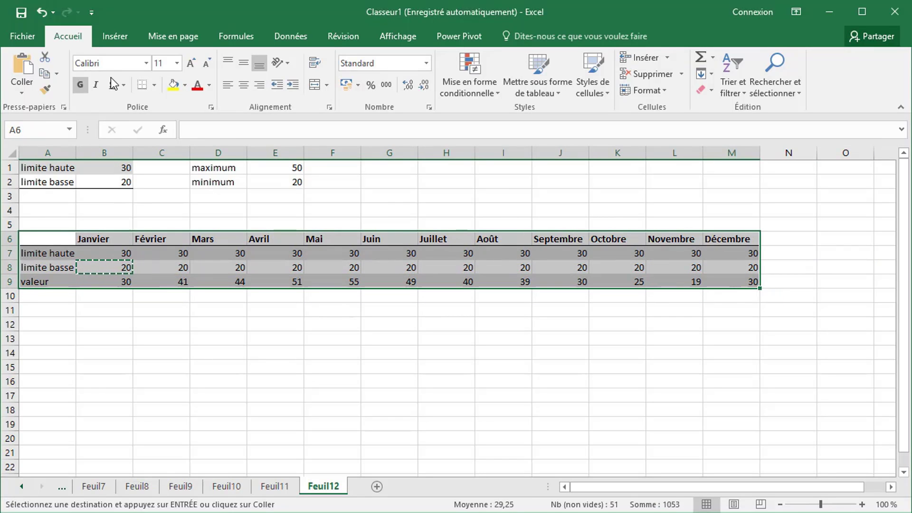
pyautogui.click(106, 36)
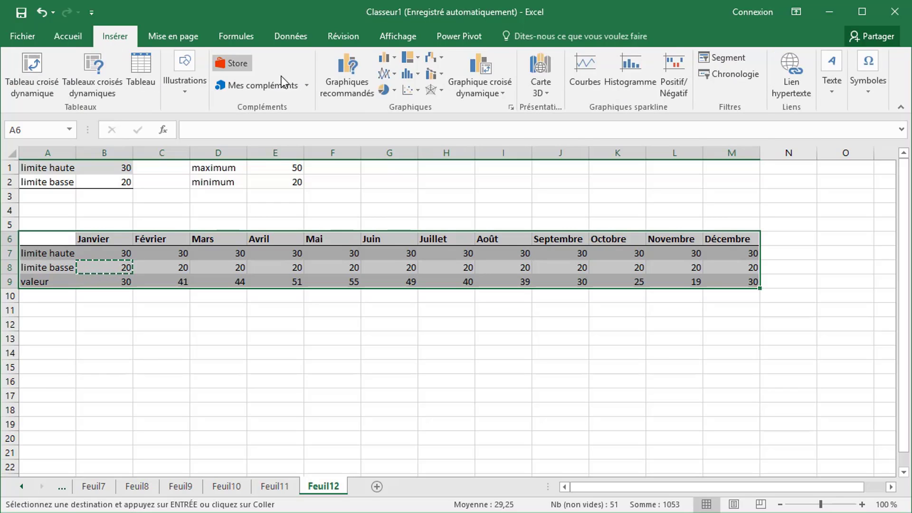
pyautogui.click(341, 80)
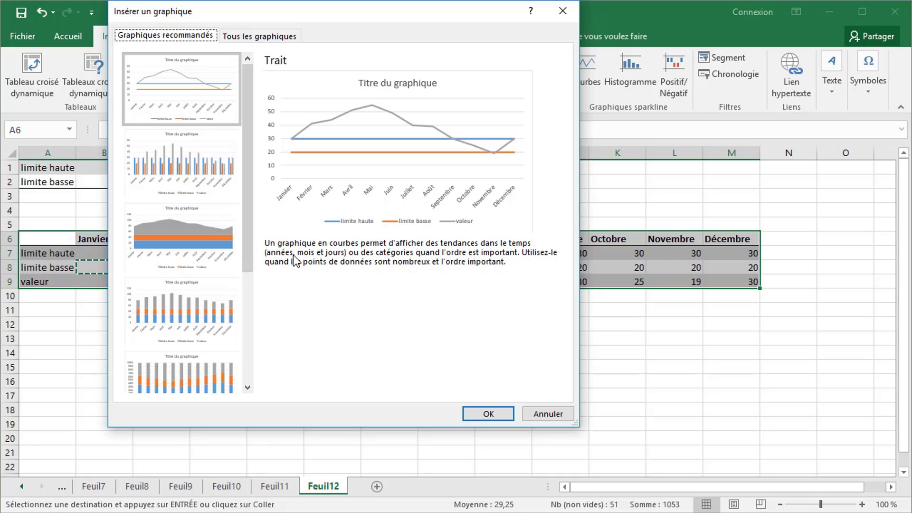
pyautogui.click(488, 413)
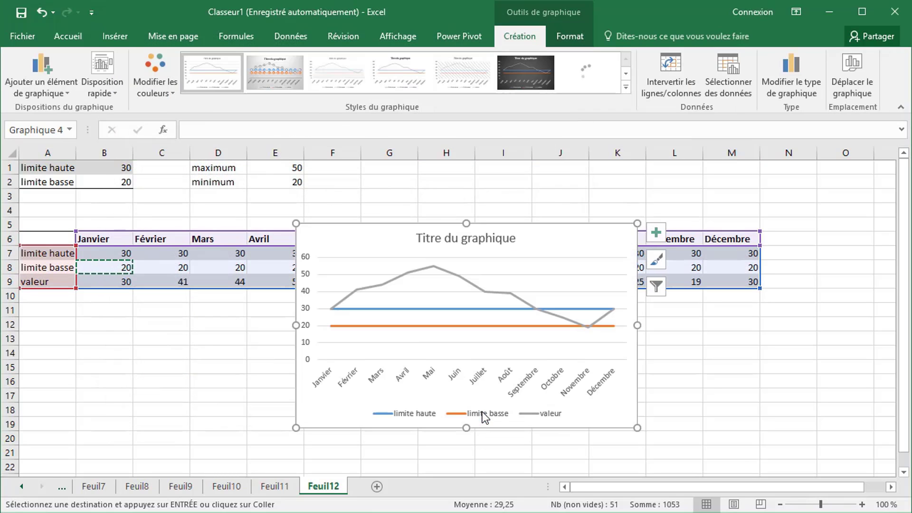
# Step: Move the chart below the data table and enlarge it to span about columns B to N, down to row 29
pyautogui.click(383, 242)
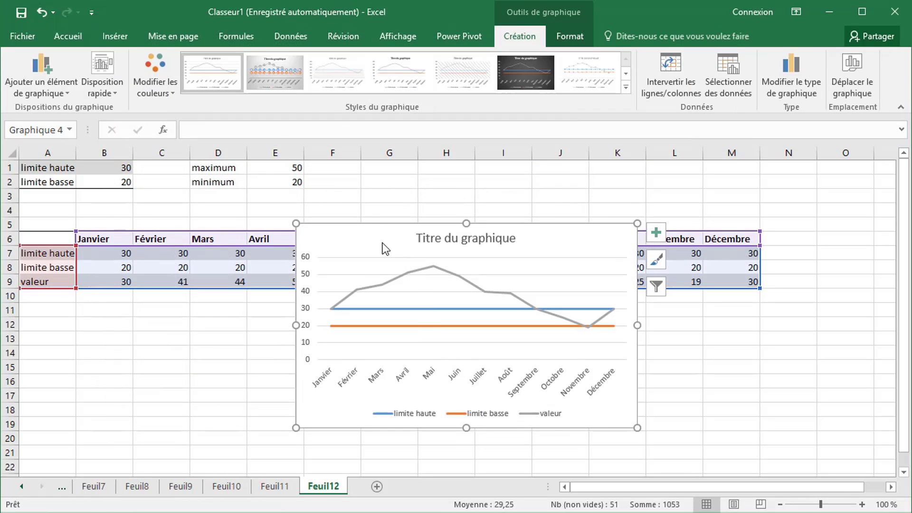
pyautogui.moveTo(331, 242); pyautogui.dragTo(152, 315)
pyautogui.scroll(-4, 305, 309)
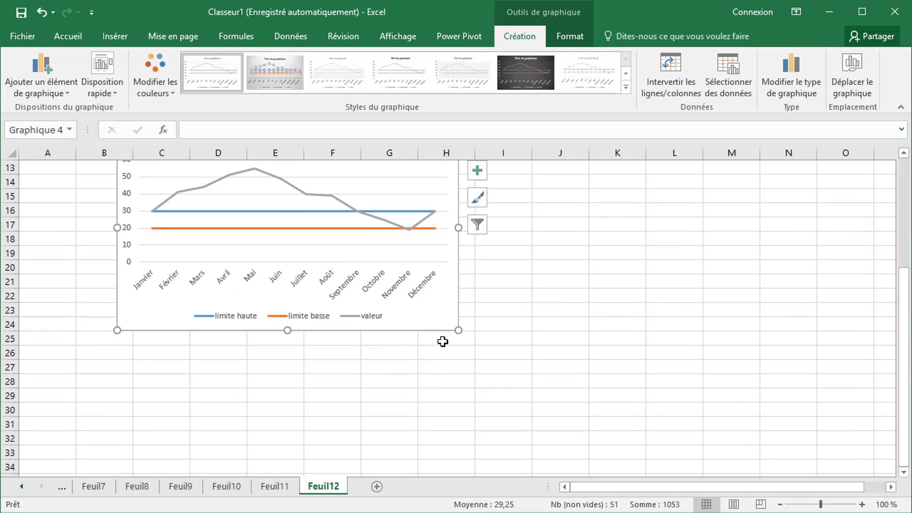
pyautogui.moveTo(457, 330); pyautogui.dragTo(799, 398)
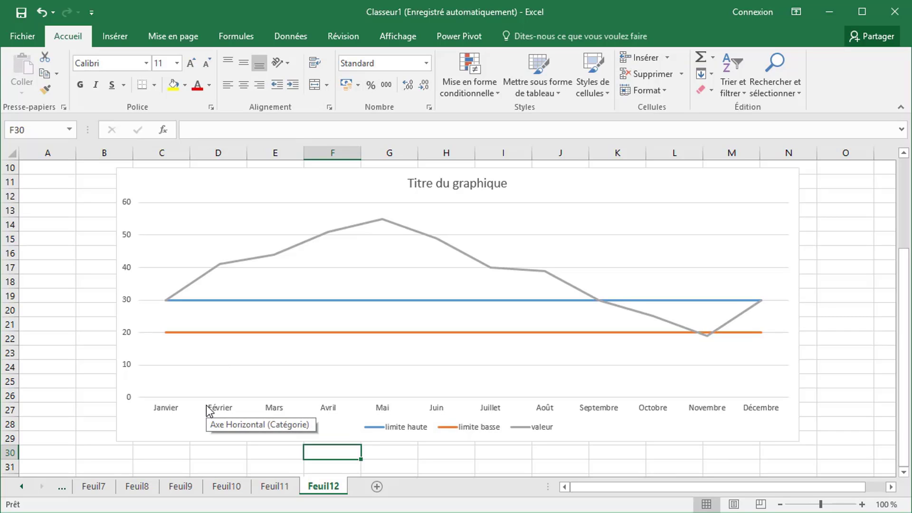
# Step: Change the chart to a combination with limite haute and limite basse as Histogramme empilé and valeur as Trait on the secondary axis
pyautogui.click(230, 264)
pyautogui.rightClick(232, 264)
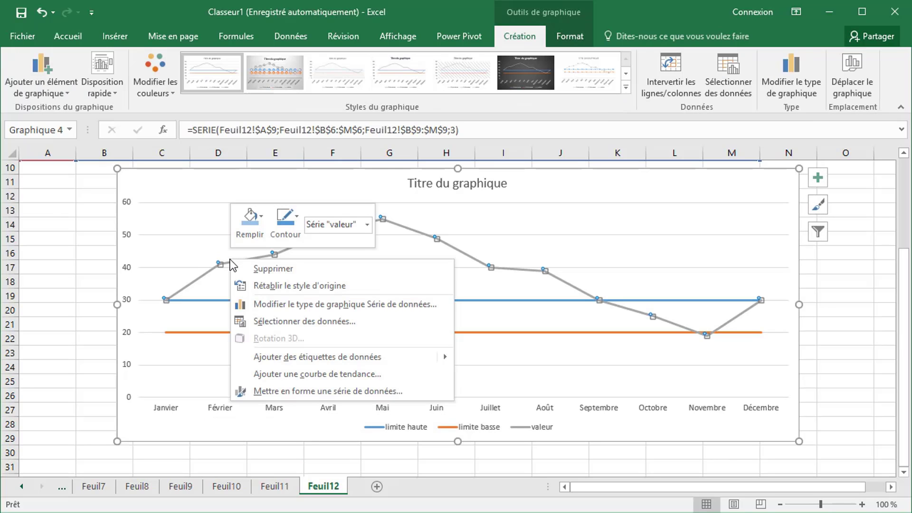
pyautogui.click(258, 303)
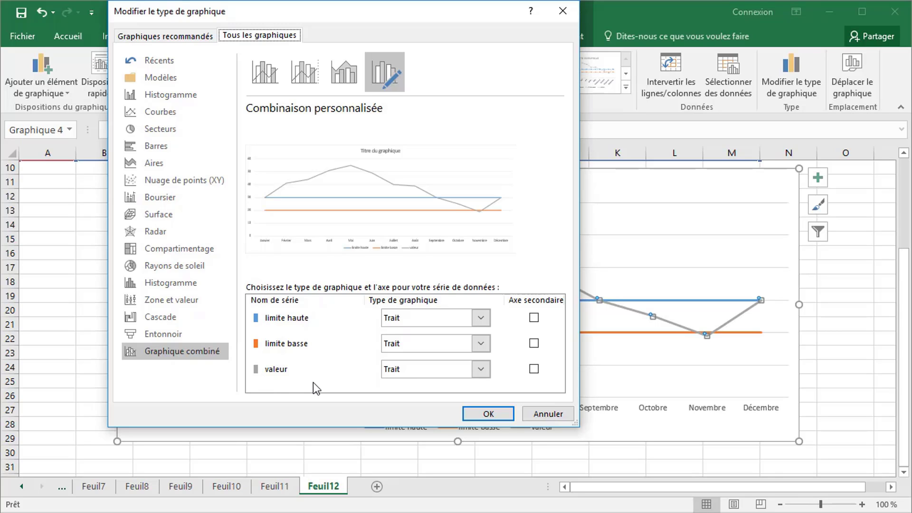
pyautogui.click(534, 369)
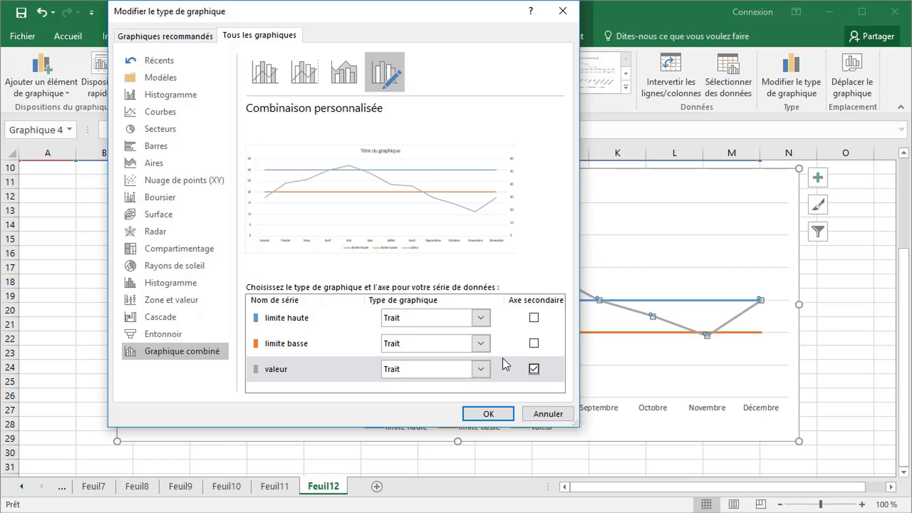
pyautogui.click(481, 344)
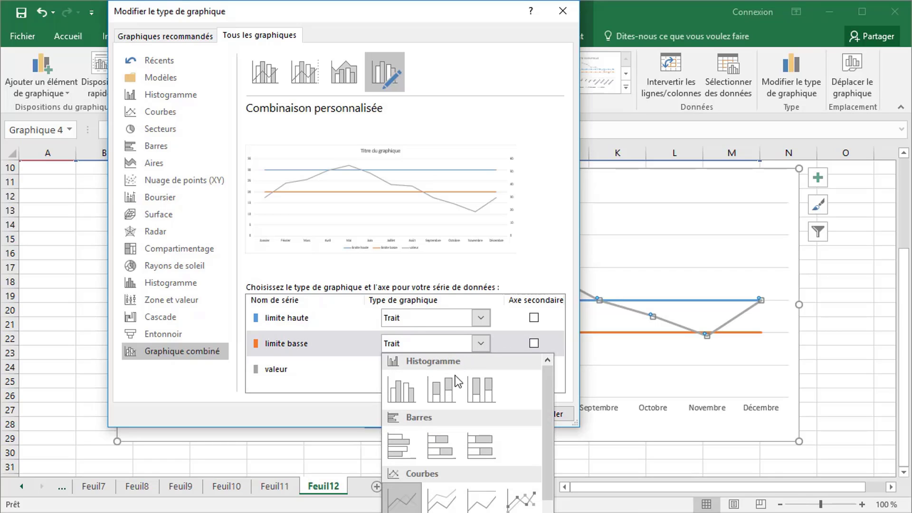
pyautogui.click(449, 394)
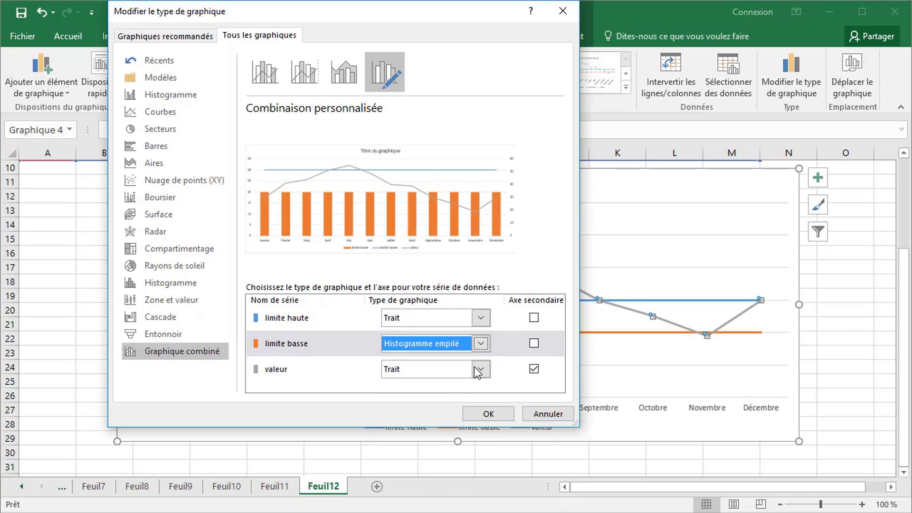
pyautogui.click(482, 319)
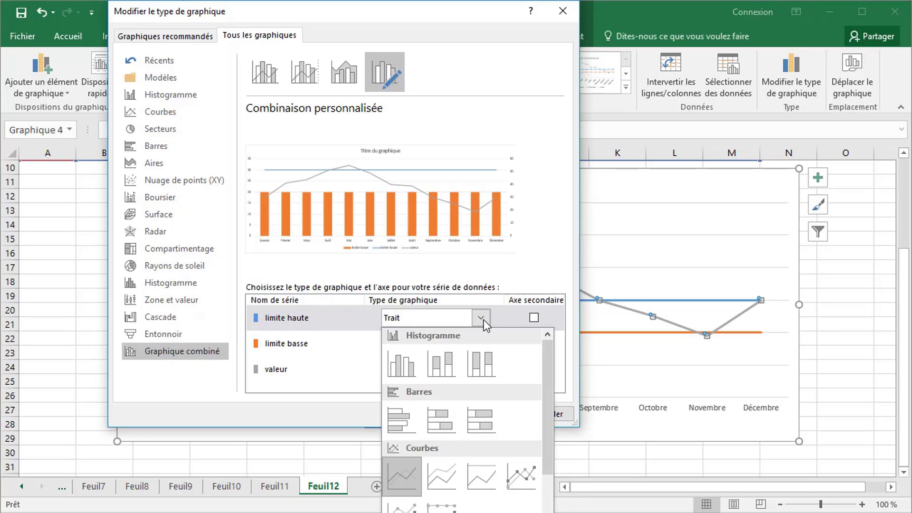
pyautogui.click(441, 365)
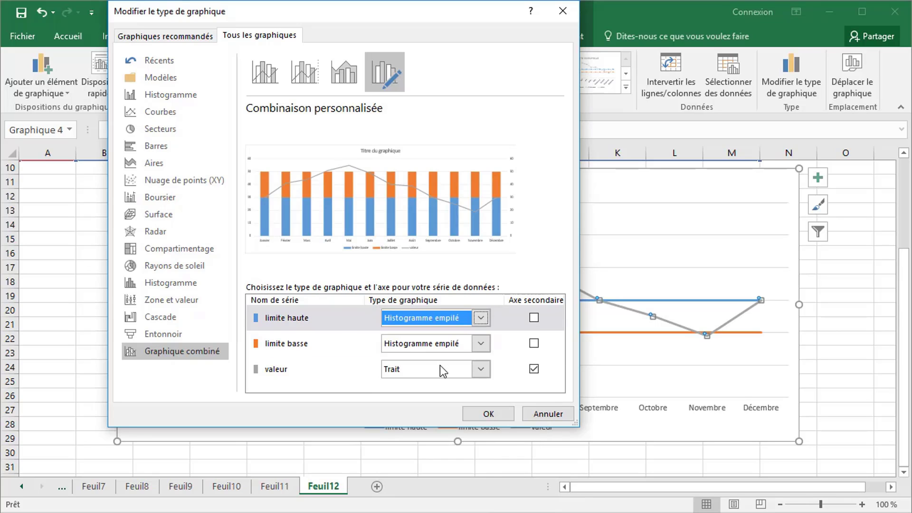
pyautogui.click(489, 414)
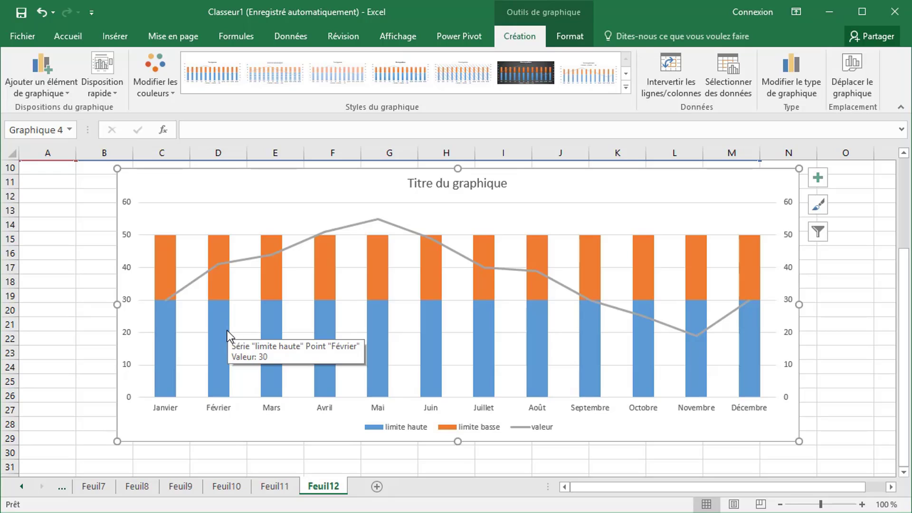
# Step: Reorder the chart's data series so that limite haute comes after limite basse
pyautogui.click(218, 355)
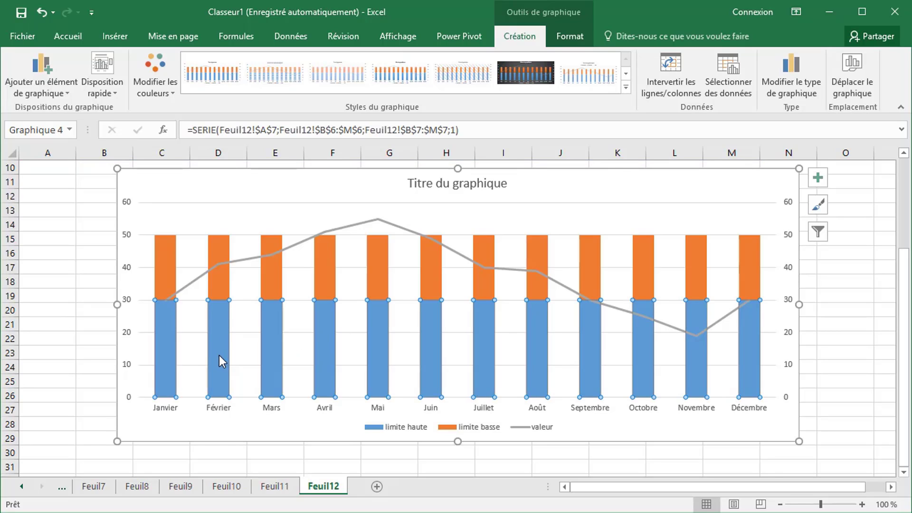
pyautogui.rightClick(218, 356)
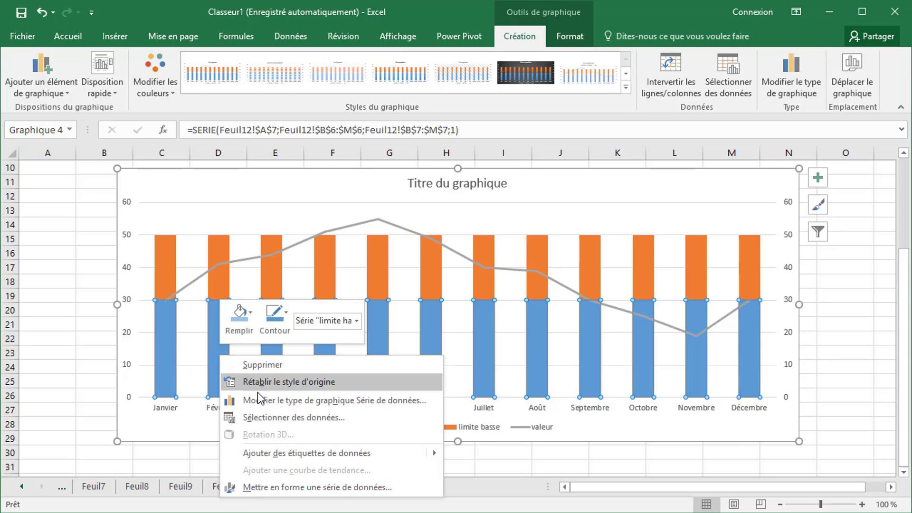
pyautogui.click(266, 417)
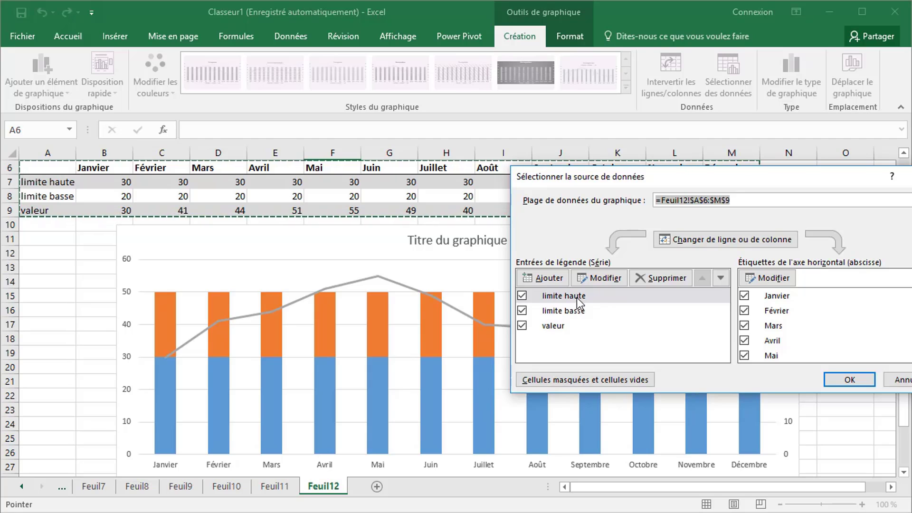
pyautogui.click(721, 280)
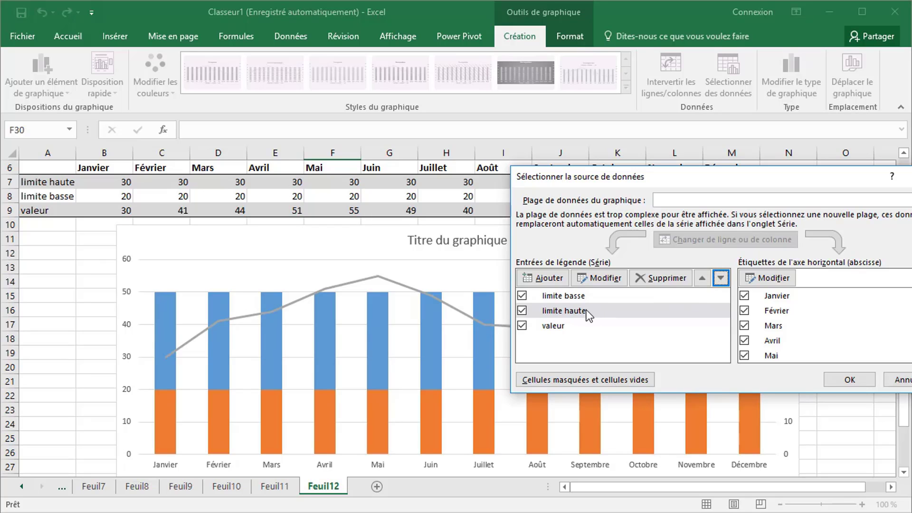
pyautogui.click(836, 381)
pyautogui.scroll(-1, 244, 323)
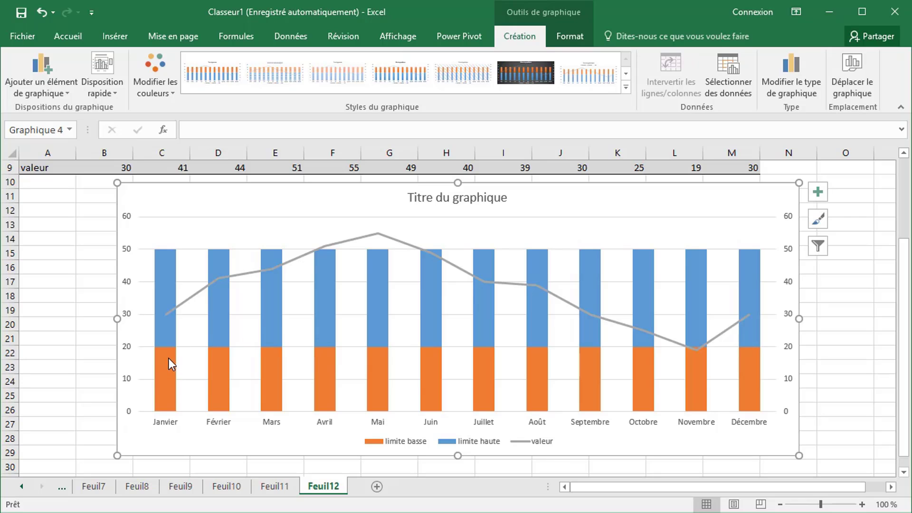
# Step: Set the gap width (Largeur de l'intervalle) of the limite basse columns to 0 %
pyautogui.moveTo(168, 360)
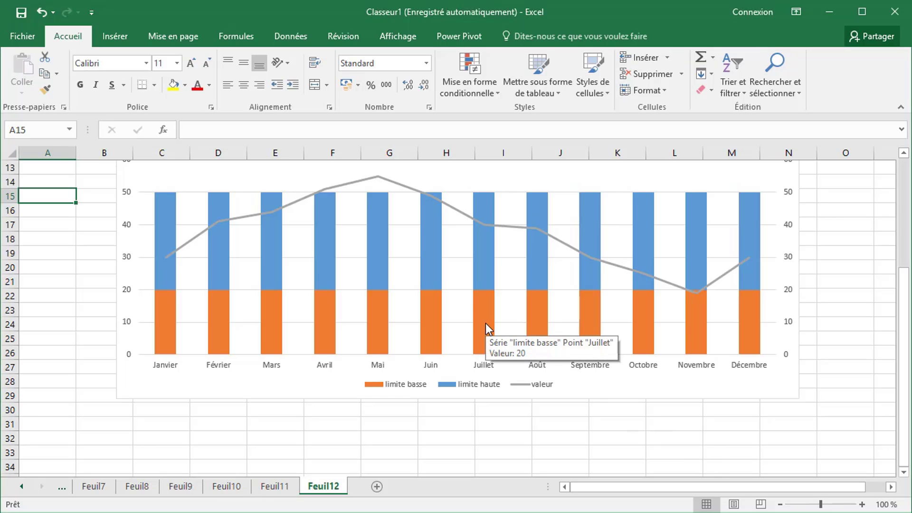
pyautogui.click(484, 323)
pyautogui.rightClick(485, 325)
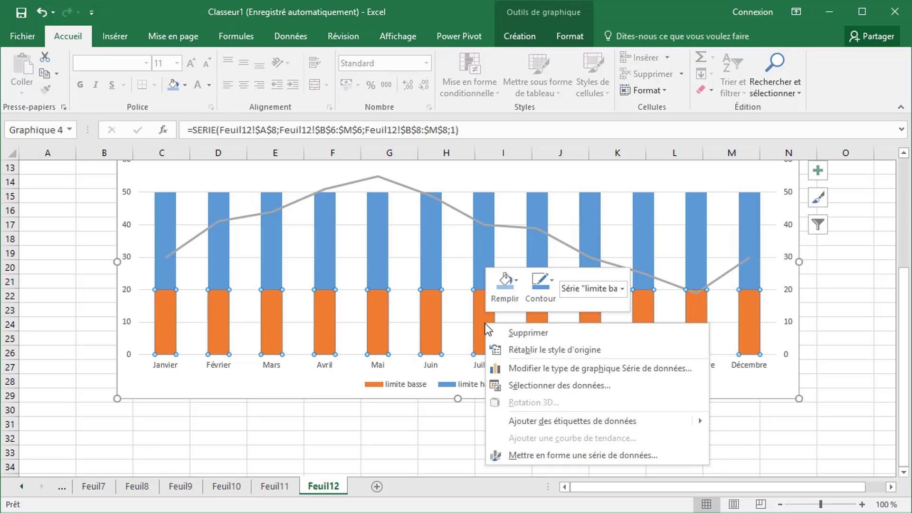
pyautogui.click(537, 455)
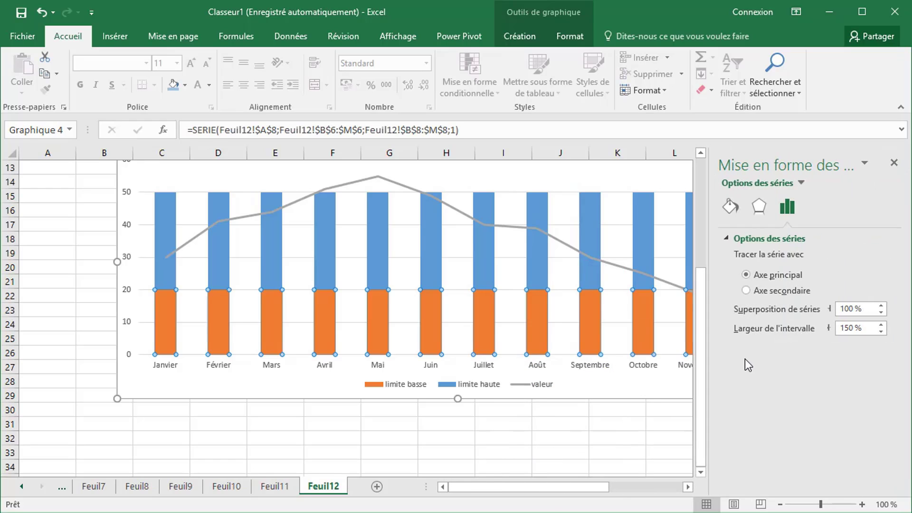
pyautogui.doubleClick(853, 327)
pyautogui.press('BackSpace')
pyautogui.press('Return')
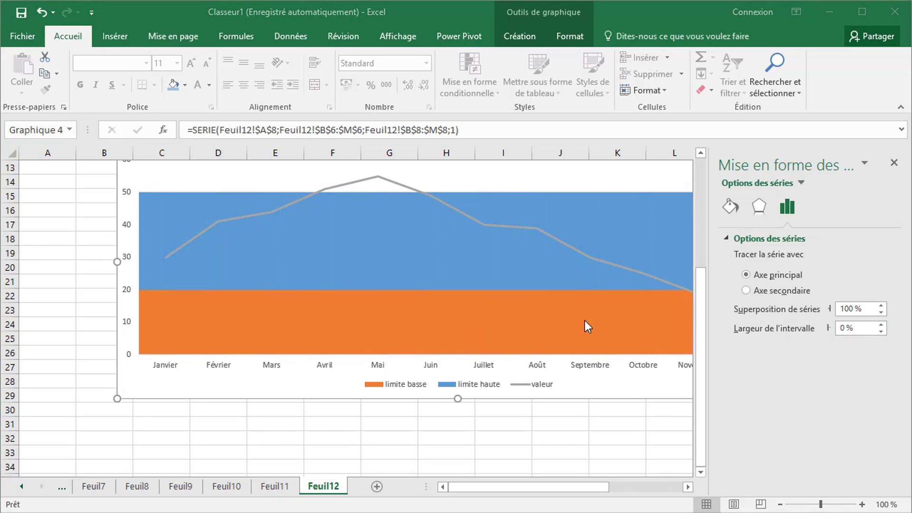
# Step: Remove the fill of the limite basse series with Aucun remplissage
pyautogui.click(548, 322)
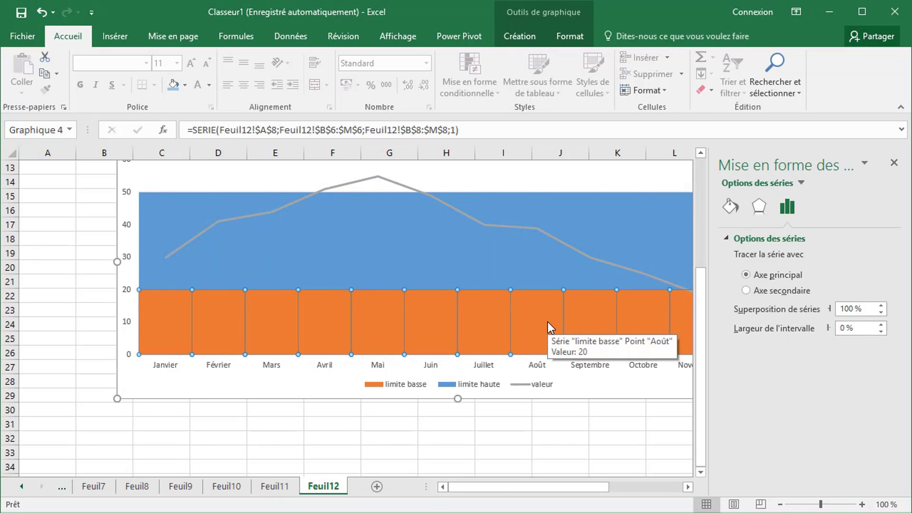
pyautogui.click(731, 208)
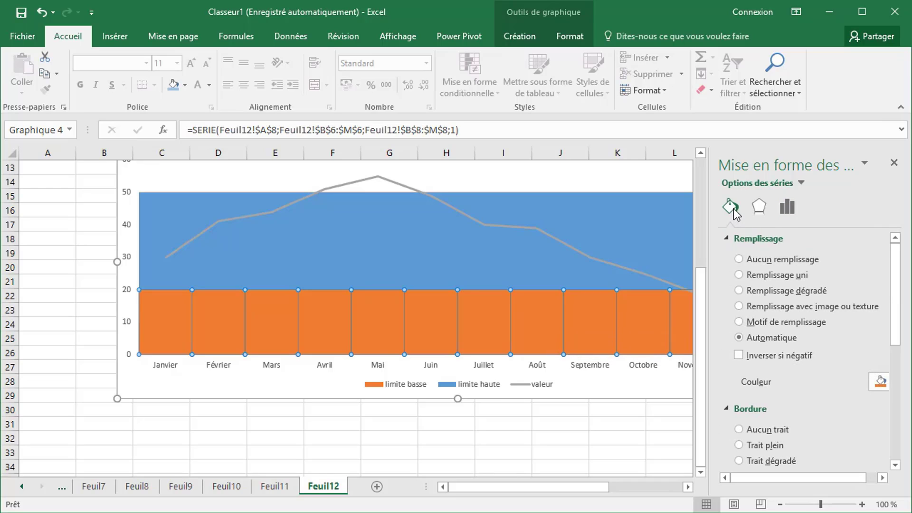
pyautogui.click(739, 259)
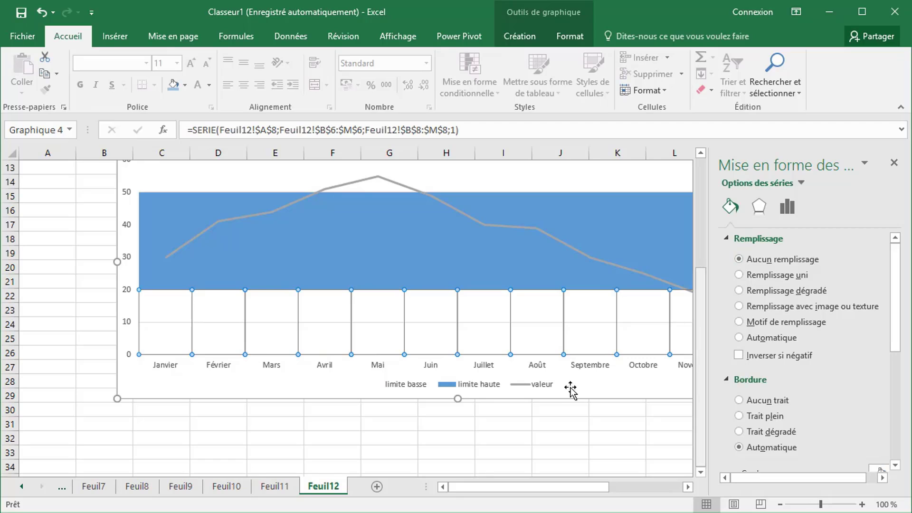
# Step: Give the limite haute series a solid light grey fill
pyautogui.click(414, 258)
pyautogui.moveTo(749, 480); pyautogui.dragTo(785, 479)
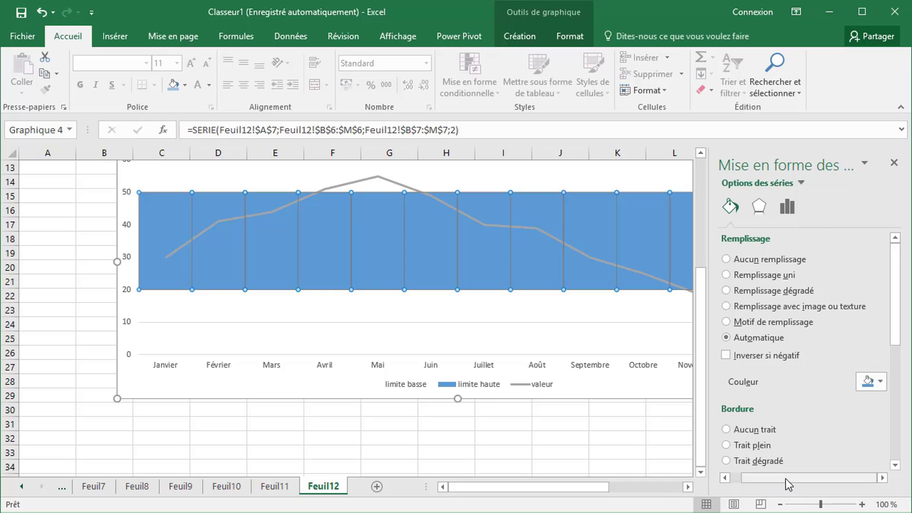
pyautogui.click(881, 382)
pyautogui.click(862, 415)
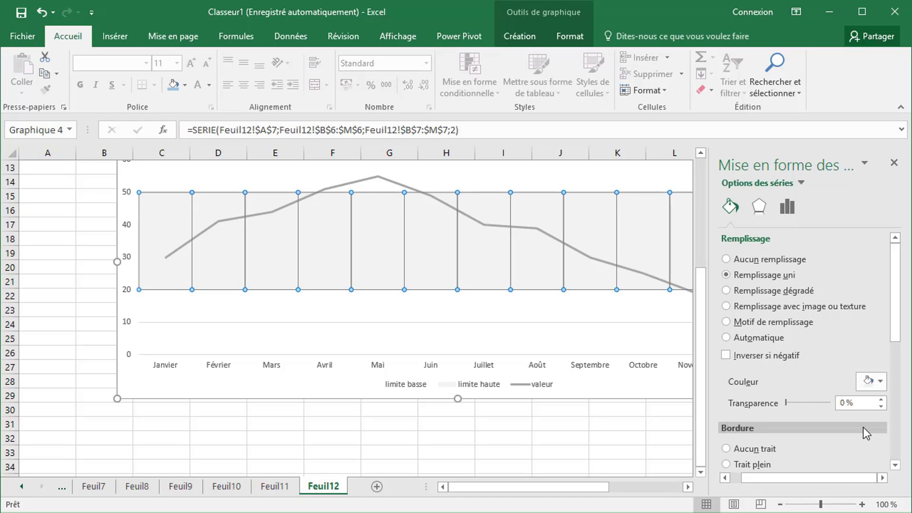
pyautogui.click(880, 381)
pyautogui.click(863, 430)
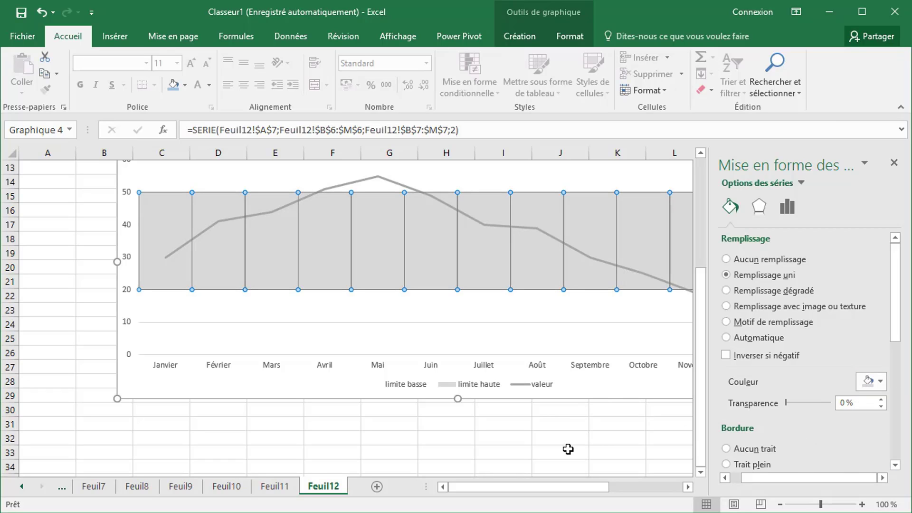
# Step: Recolour the valeur line dark blue, close the series formatting options and deselect the chart
pyautogui.click(181, 247)
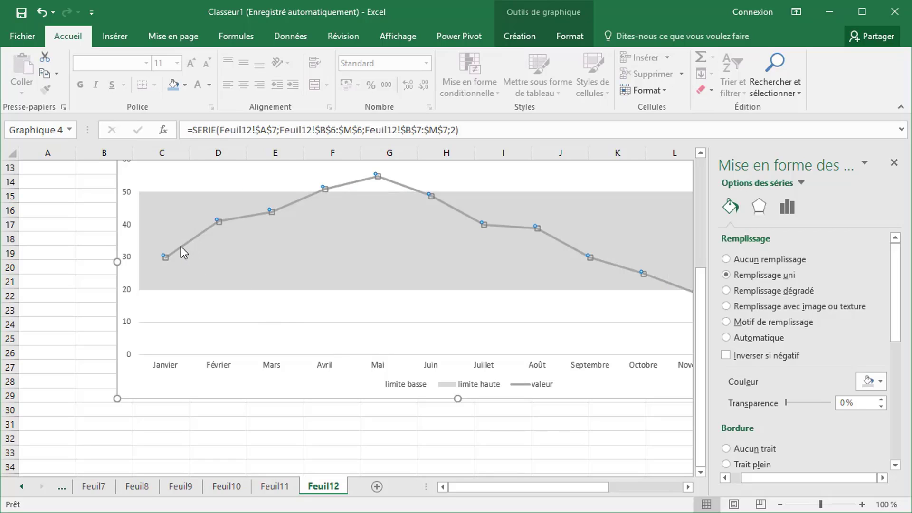
pyautogui.click(880, 354)
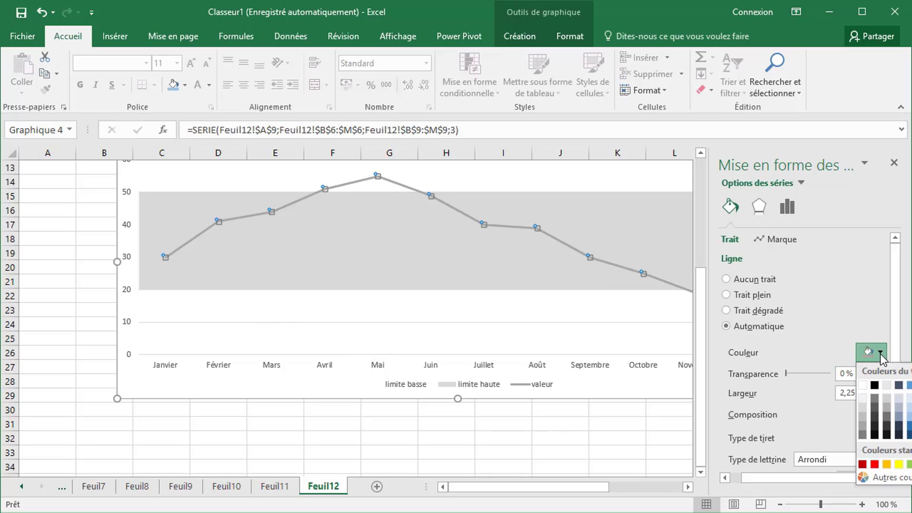
pyautogui.click(908, 434)
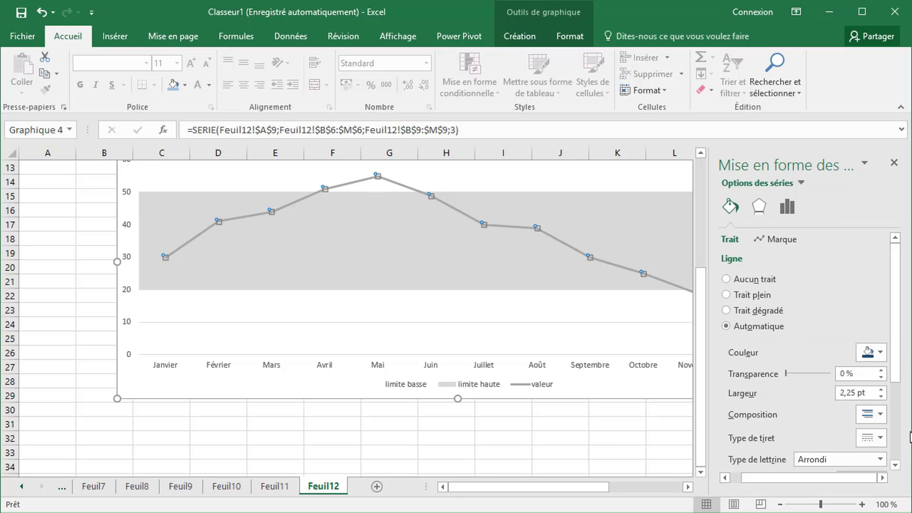
pyautogui.click(893, 165)
pyautogui.click(719, 438)
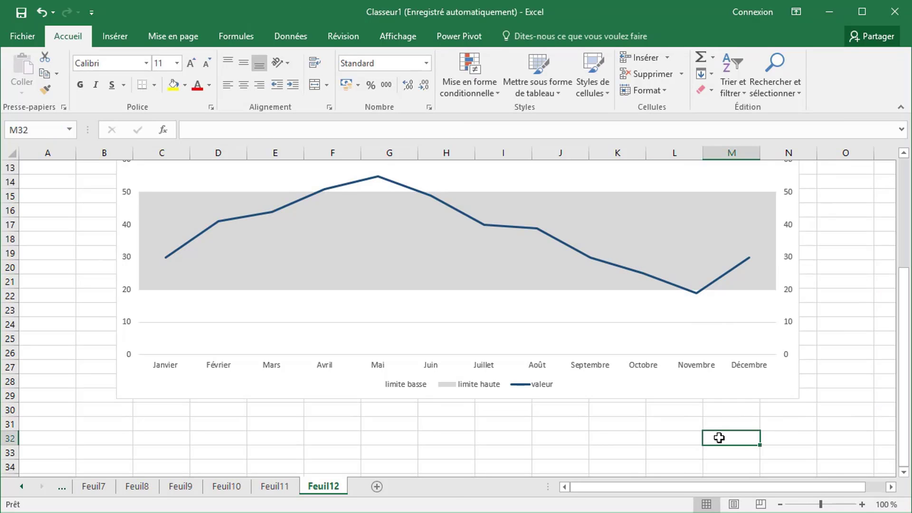